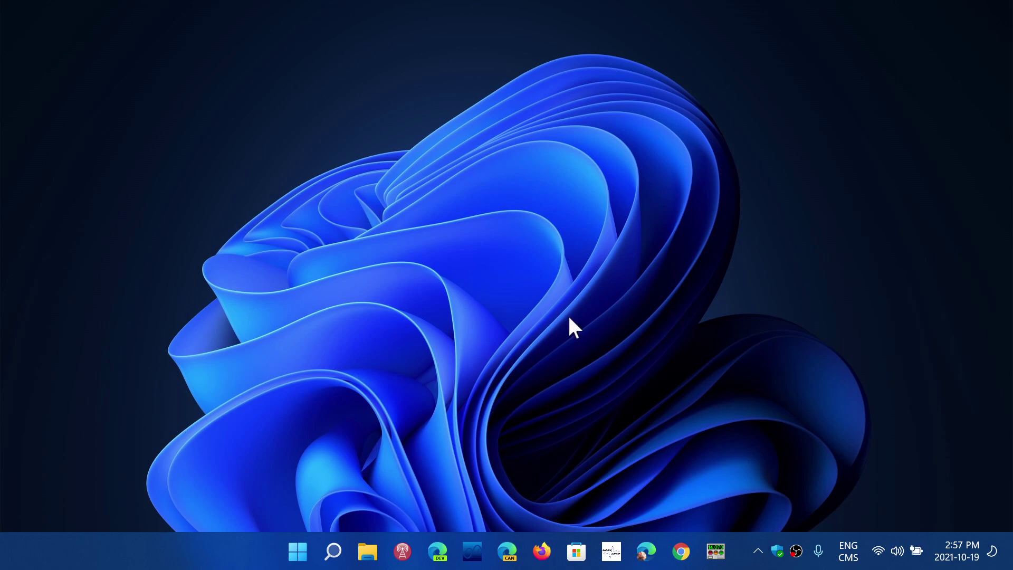
Step: Launch Settings from Start and scroll the System page from Display down to About
left_click(297, 550)
left_click(451, 238)
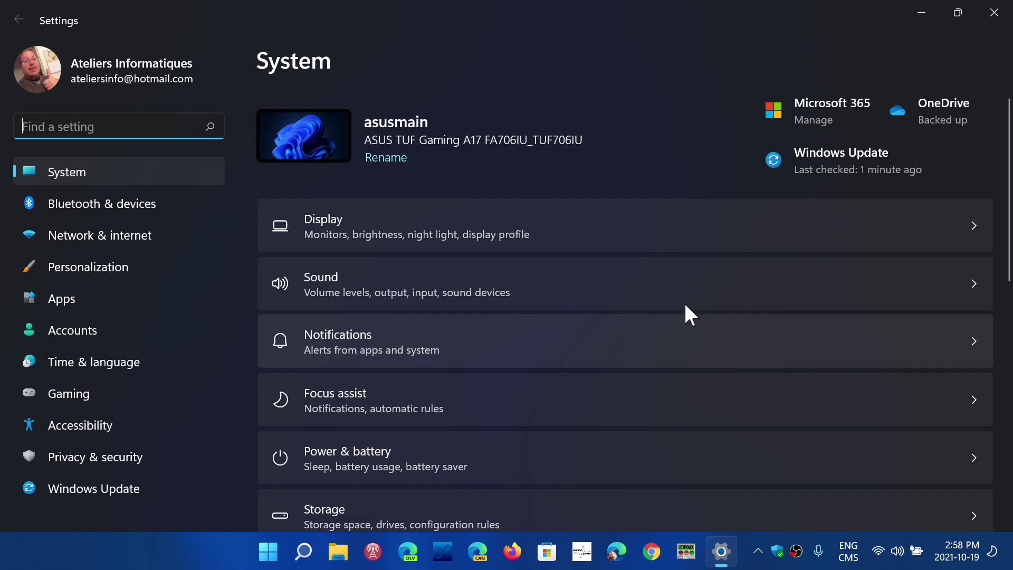
scroll(801, 302, "down", 7)
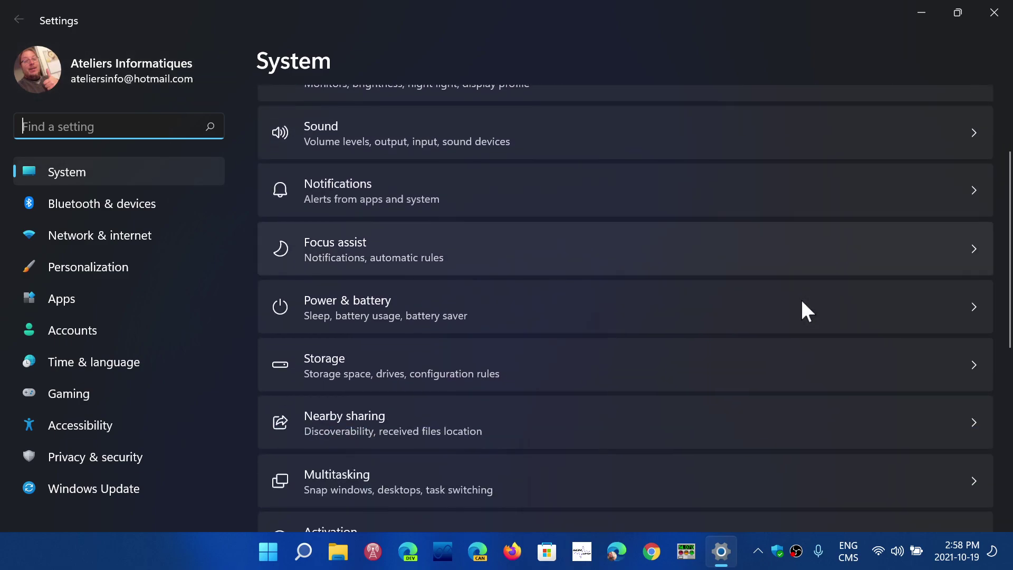
scroll(801, 302, "down", 5)
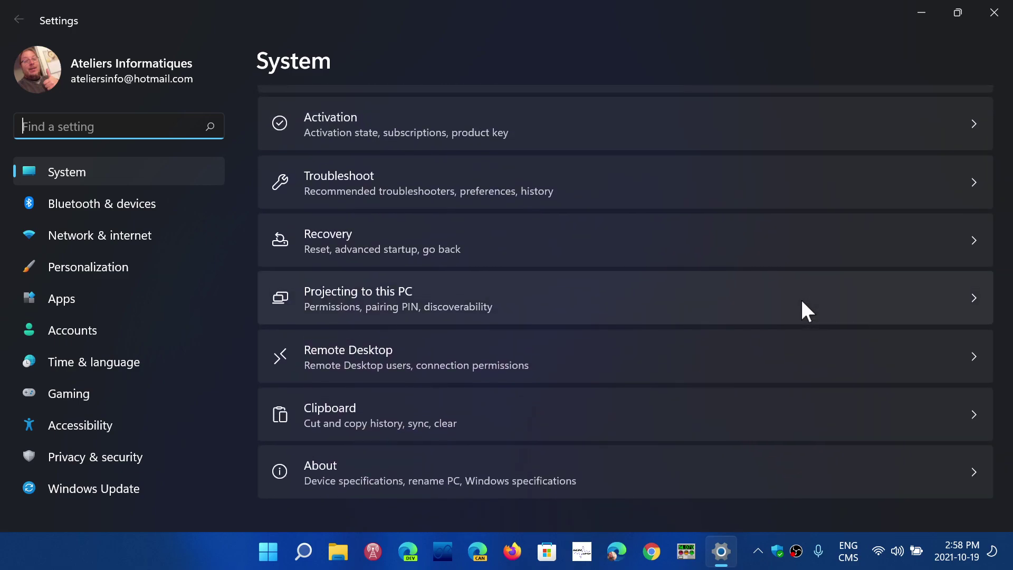
scroll(791, 493, "up", 12)
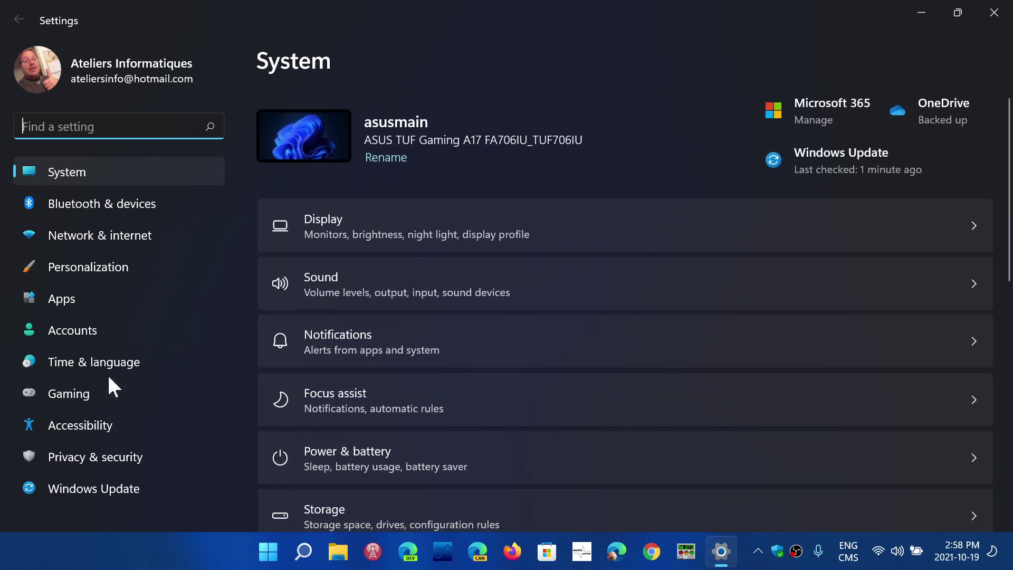
Step: Switch to Network & internet and look over its Wi-Fi, Ethernet, VPN and advanced options
left_click(135, 233)
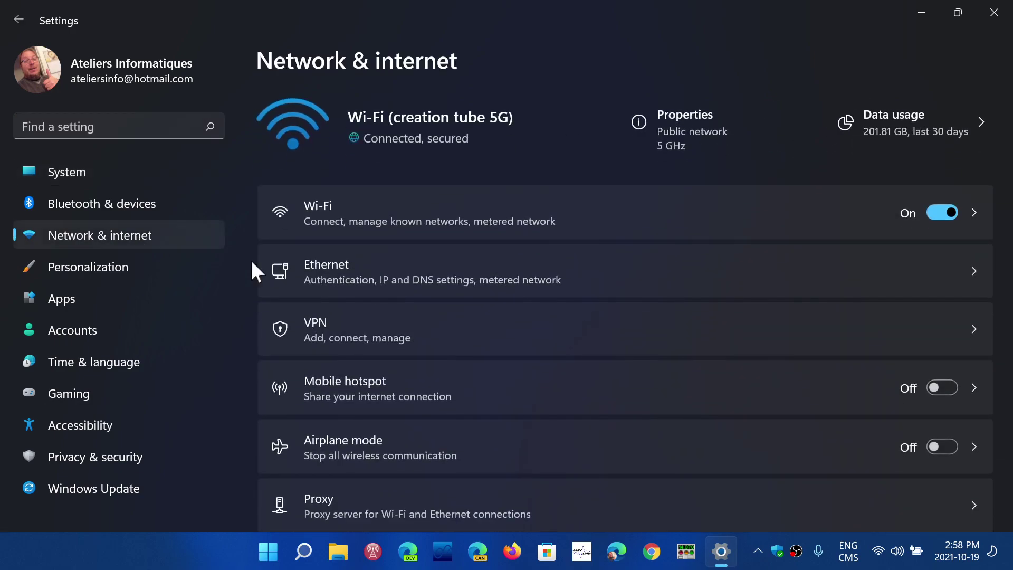
scroll(617, 404, "down", 3)
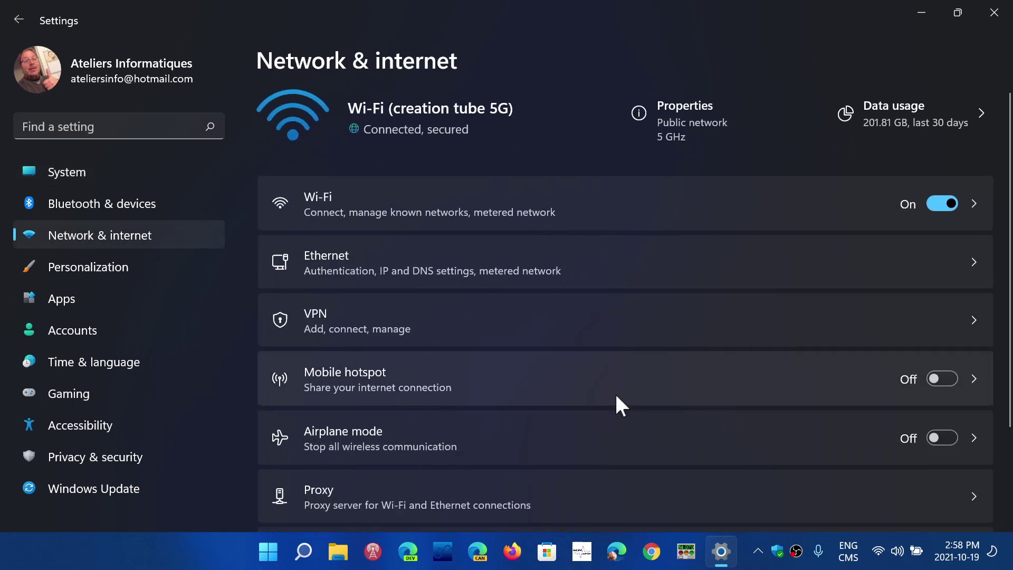
scroll(616, 396, "up", 5)
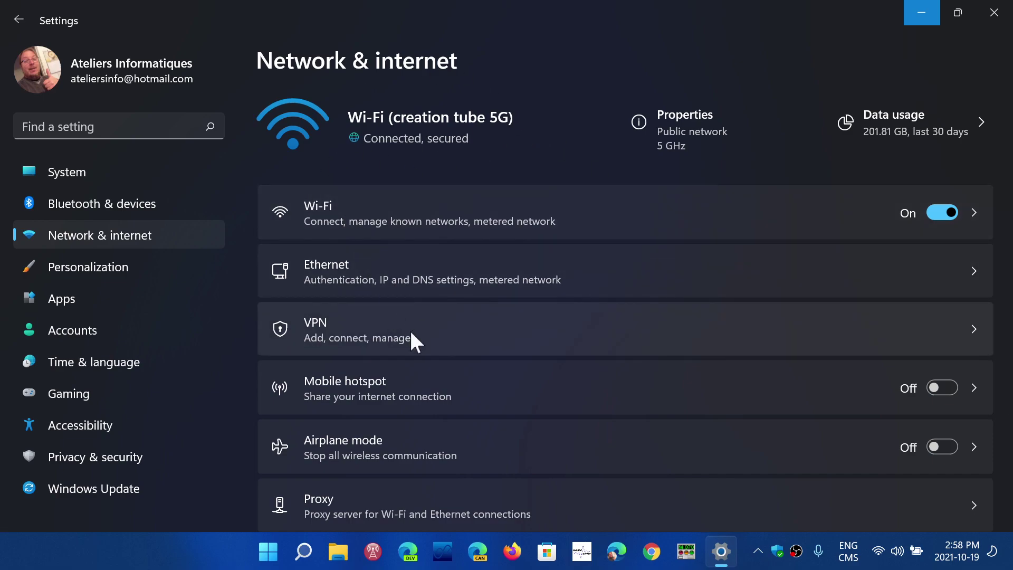
scroll(601, 311, "down", 3)
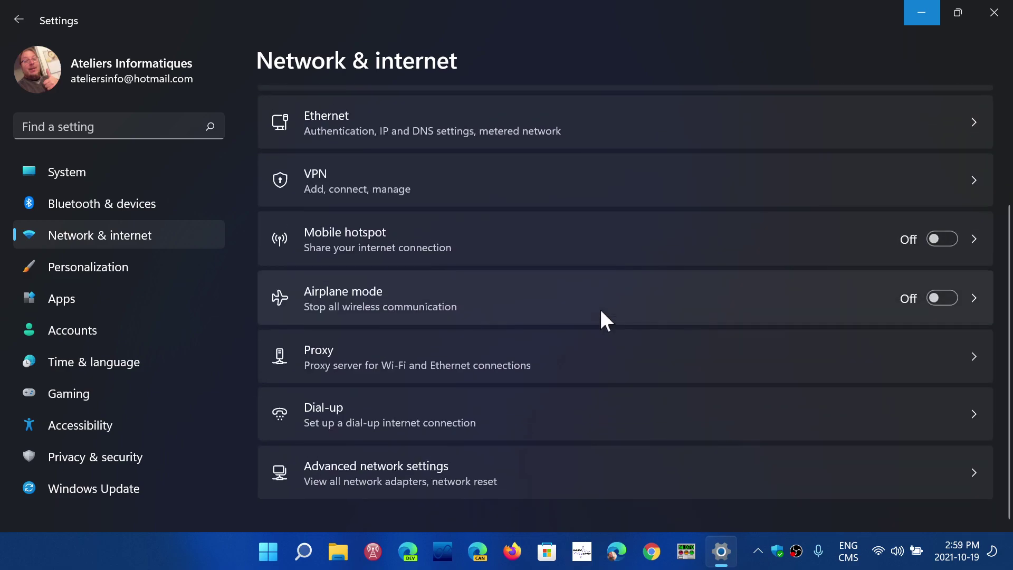
Step: Browse the Touch keyboard themes, then return to the main Personalization page
left_click(63, 263)
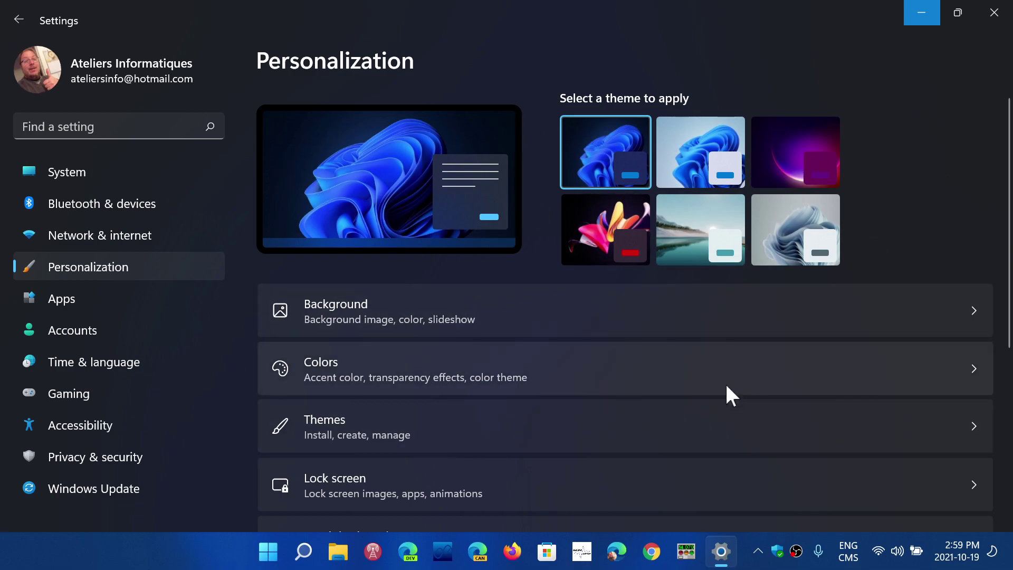
scroll(726, 386, "down", 3)
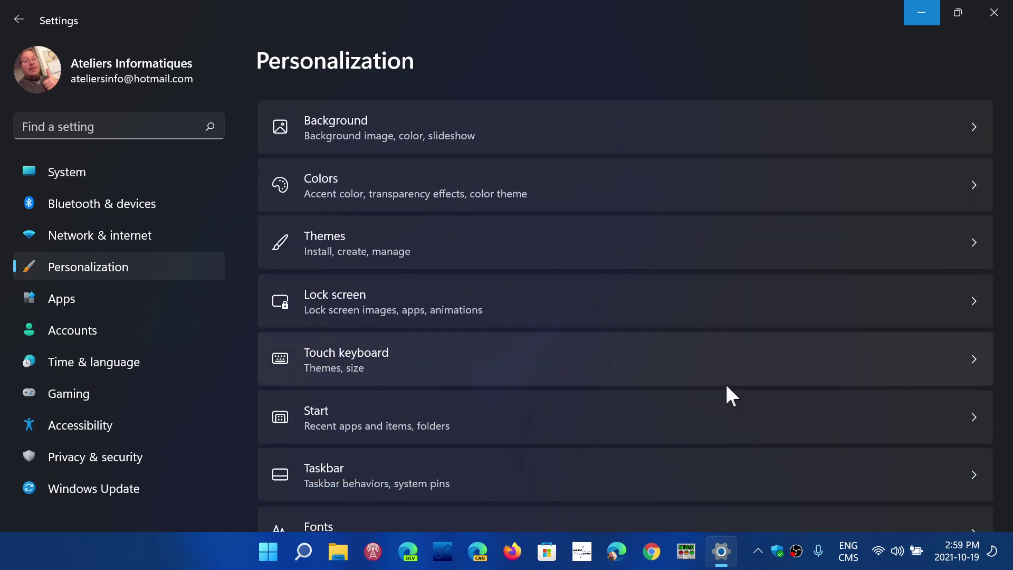
left_click(727, 385)
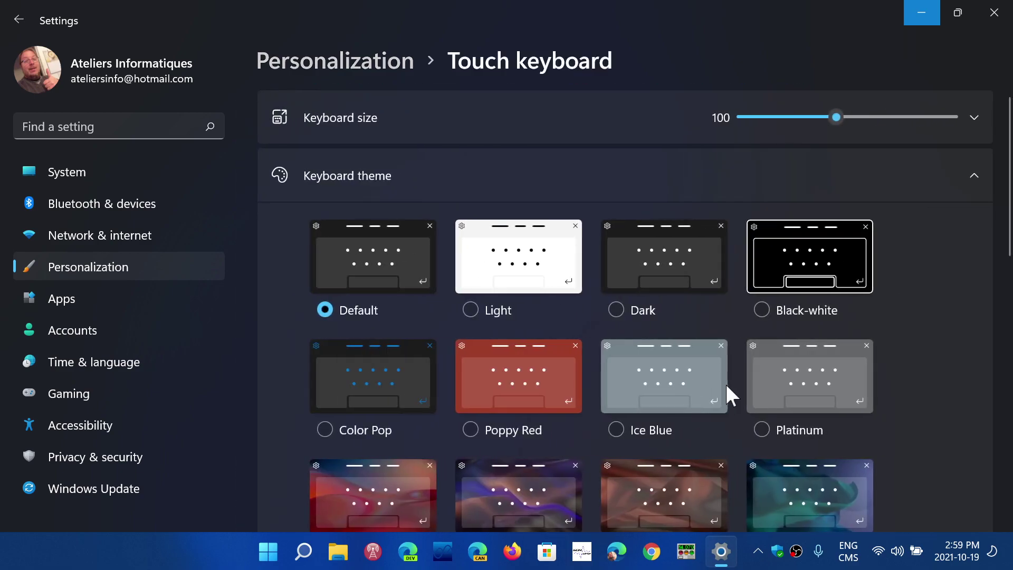
scroll(726, 386, "down", 5)
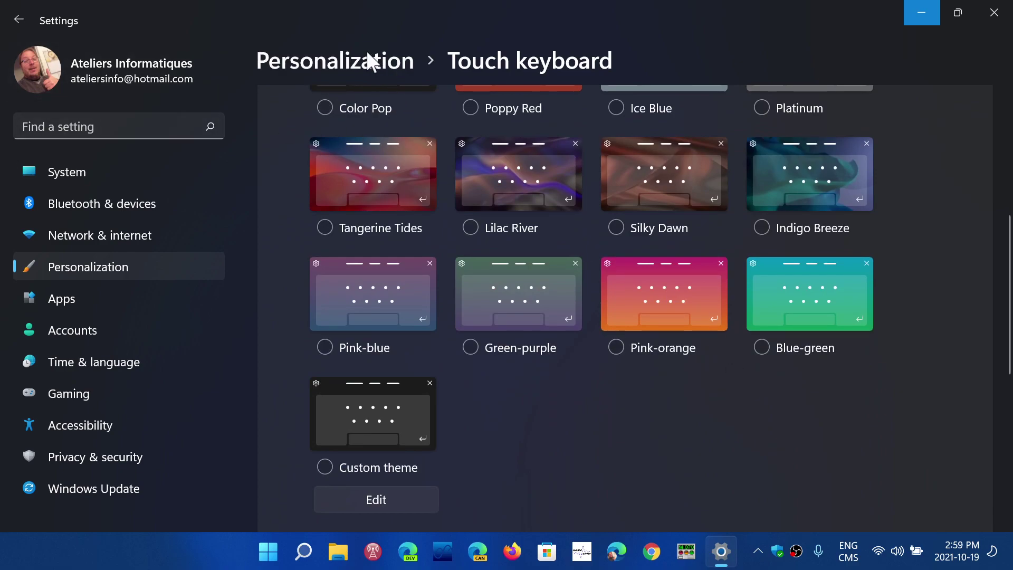
left_click(357, 63)
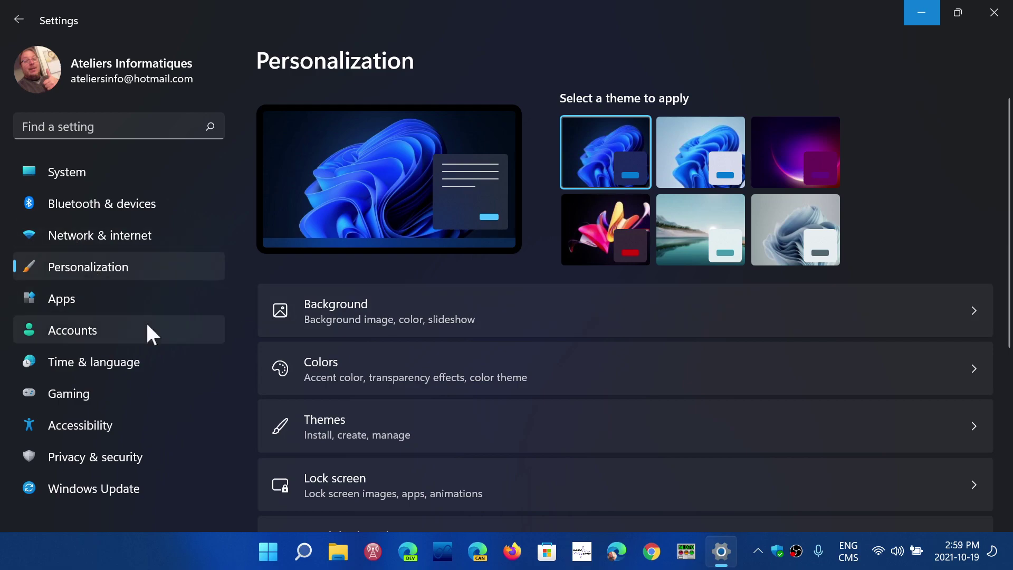
Step: Go back to System and open Power & battery, showing 100% charge and Battery saver off
left_click(96, 168)
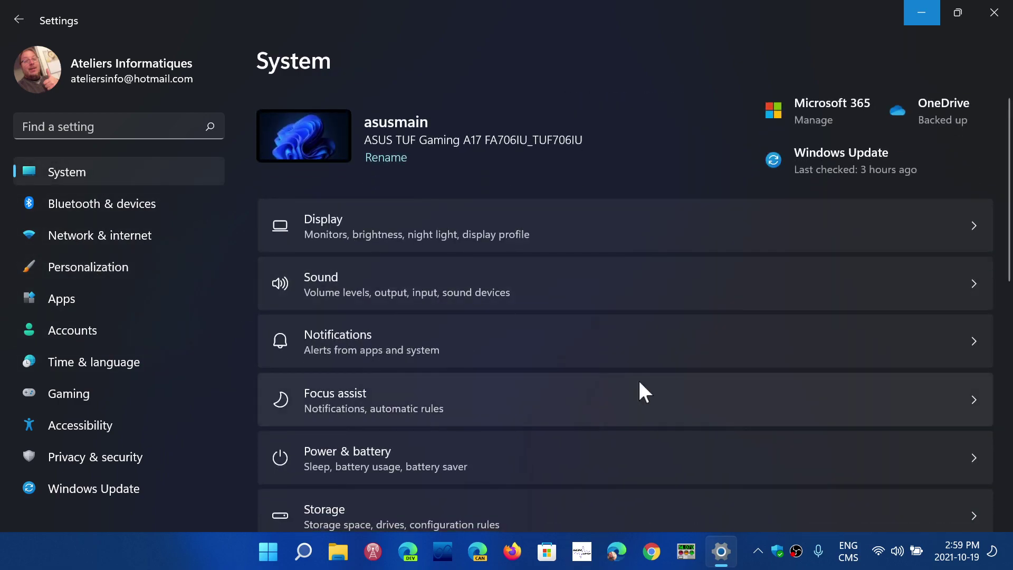
scroll(639, 382, "down", 1)
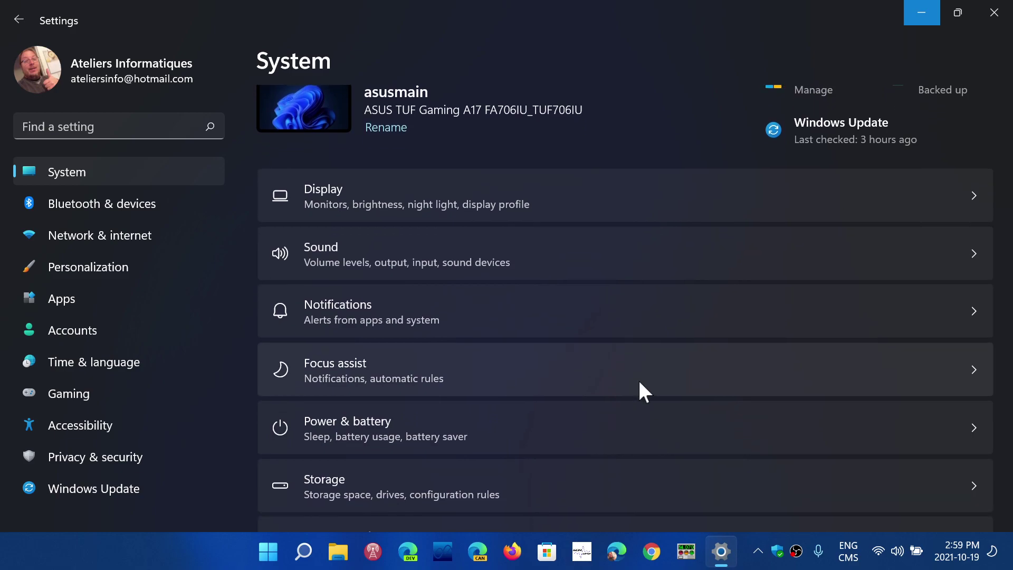
left_click(461, 430)
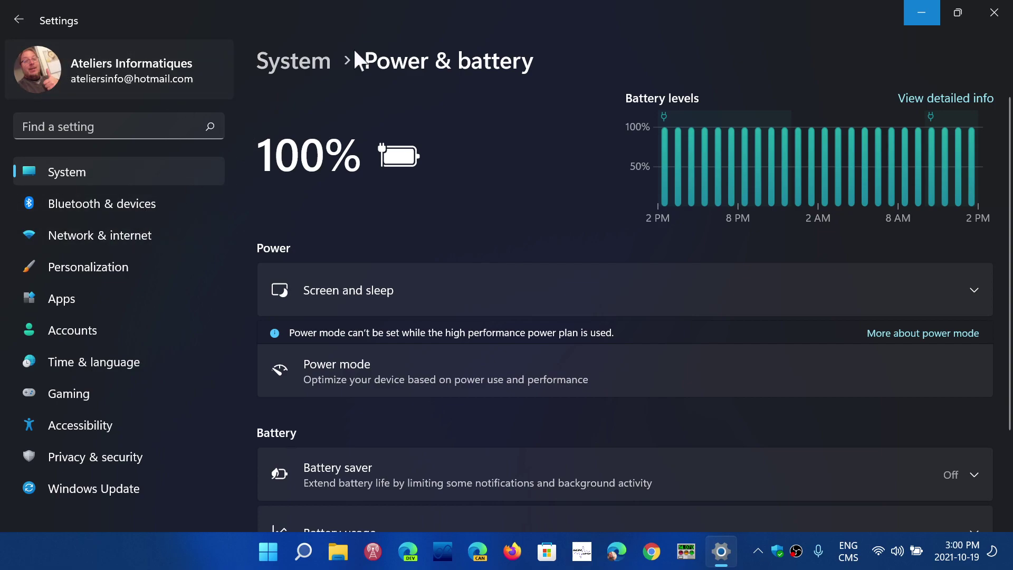
Step: Go back to the System overview and check the Notifications settings
left_click(19, 21)
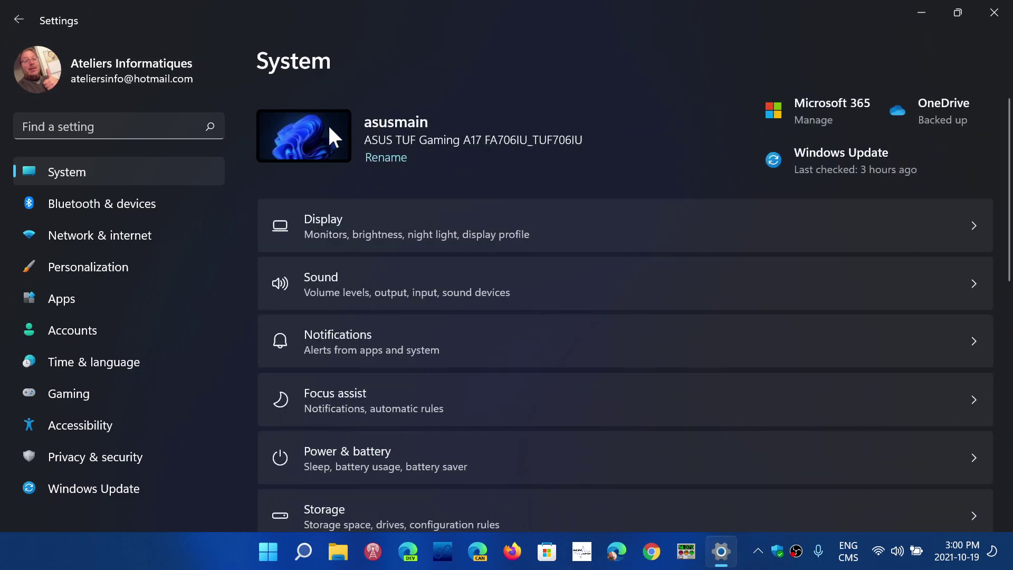
left_click(598, 347)
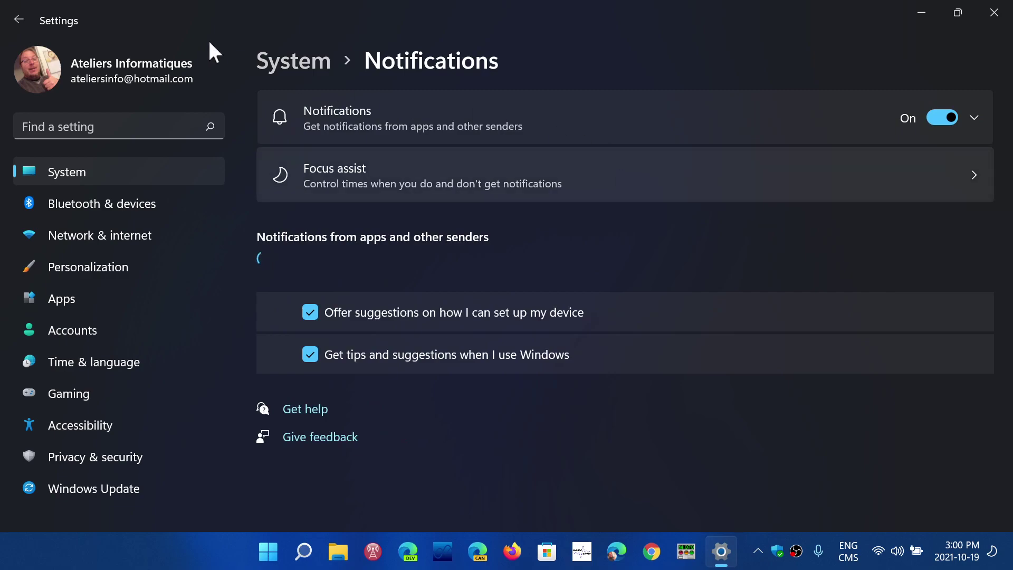
left_click(14, 23)
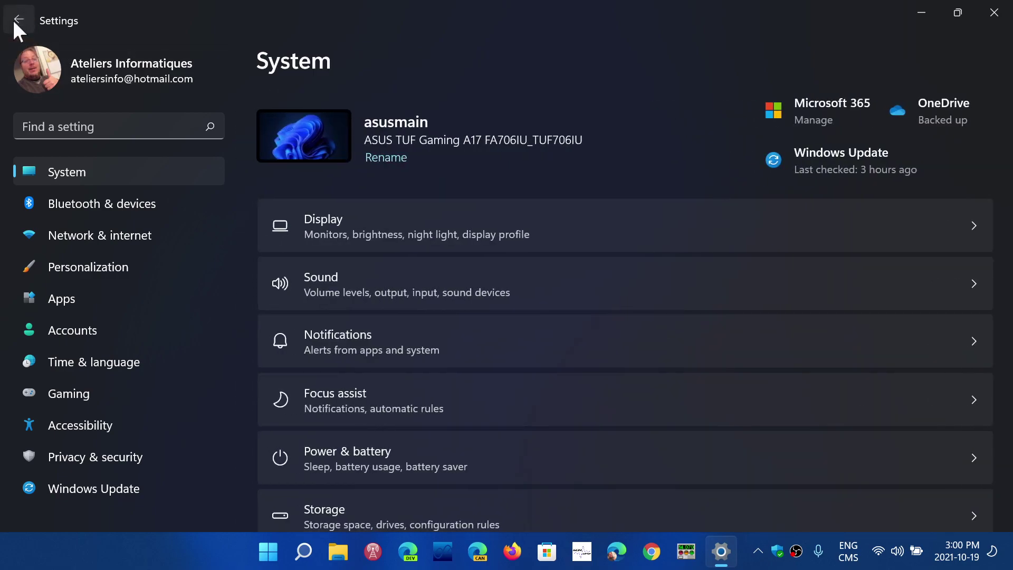
Step: View the Storage usage breakdown, then return to the System overview
left_click(533, 503)
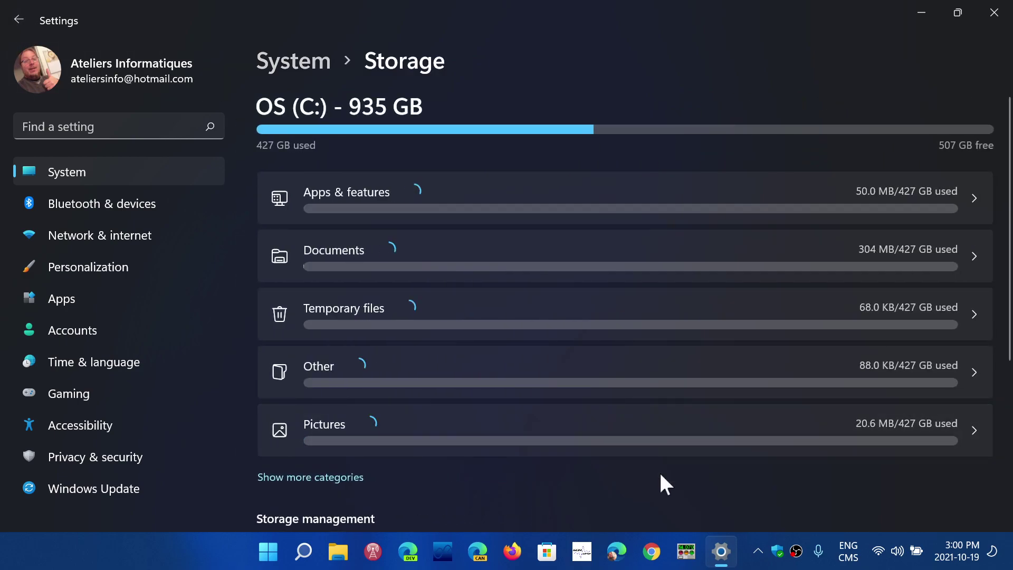
scroll(660, 476, "down", 5)
scroll(660, 475, "up", 3)
scroll(660, 471, "up", 2)
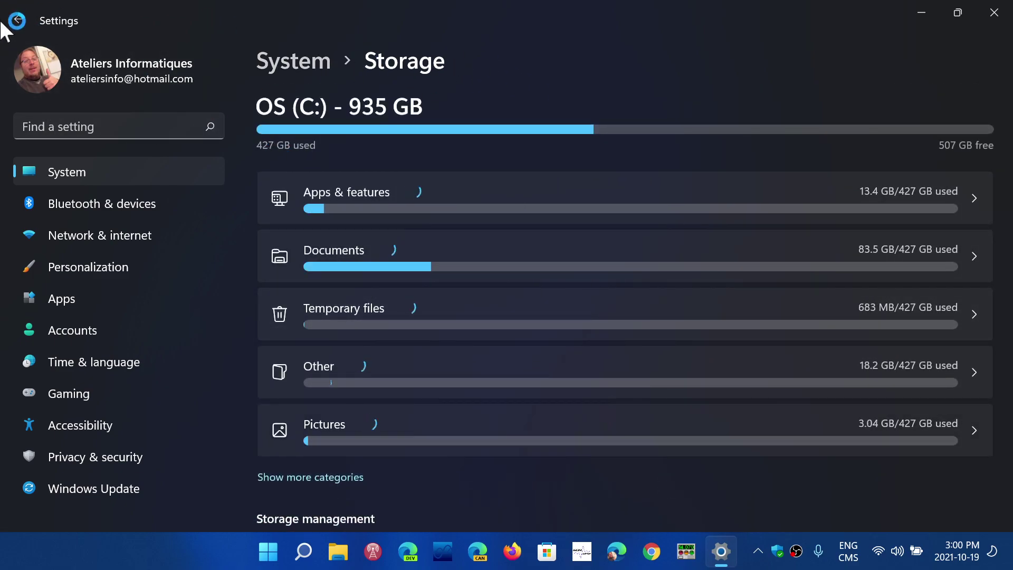
left_click(17, 17)
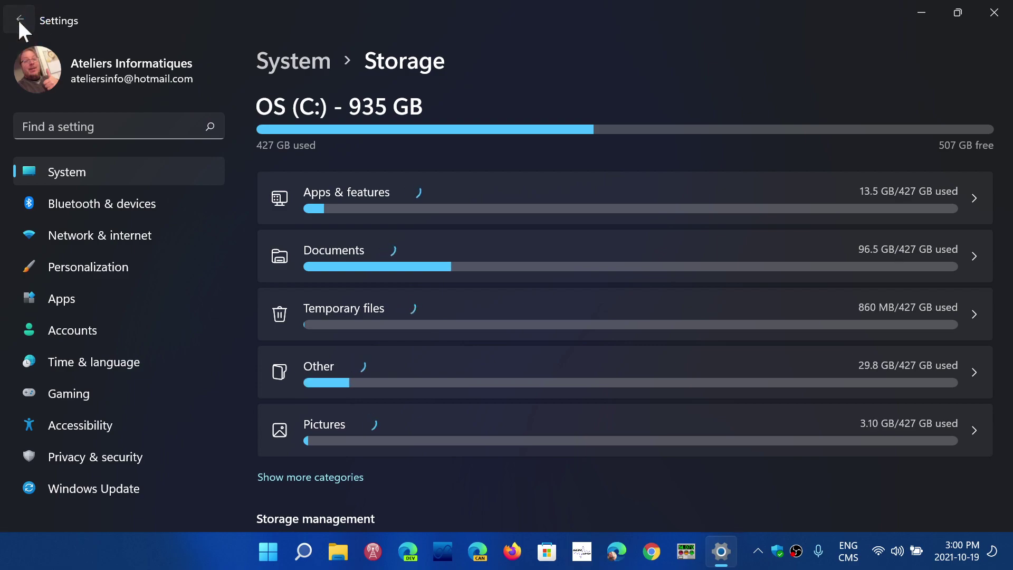
Step: Step through Windows Update and Privacy & security to reach the Accessibility page
scroll(606, 392, "down", 3)
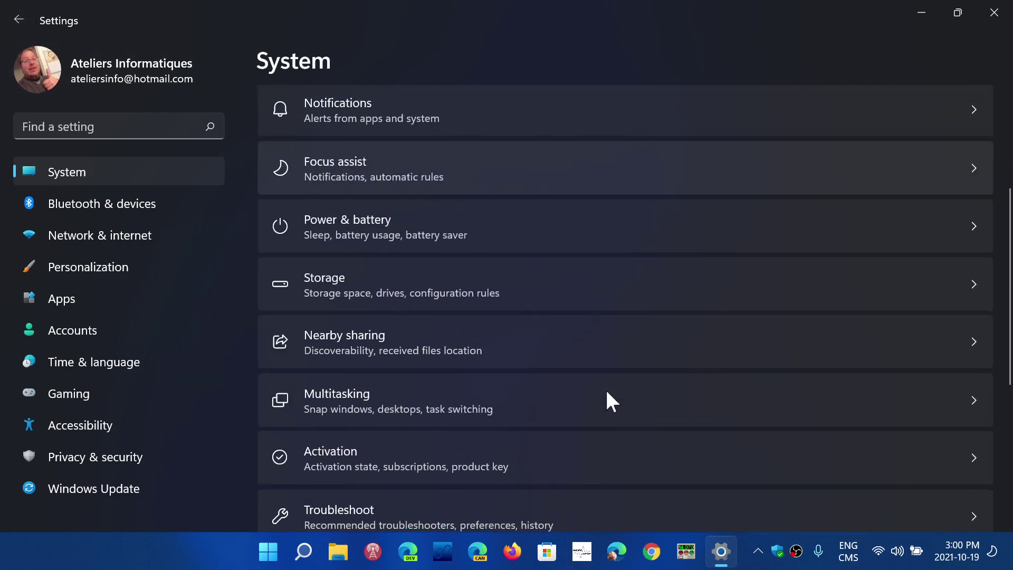
left_click(112, 490)
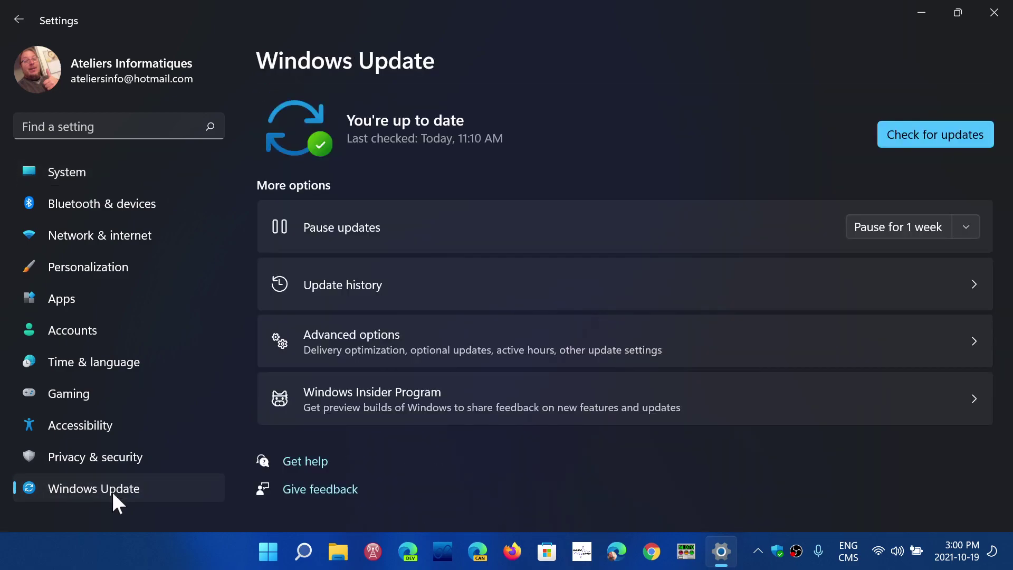
left_click(112, 467)
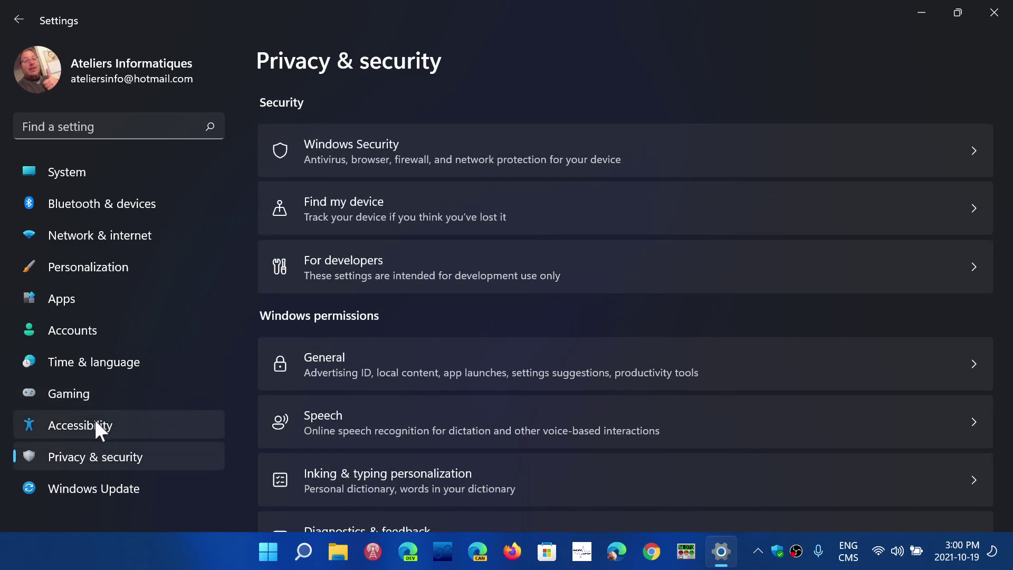
left_click(95, 414)
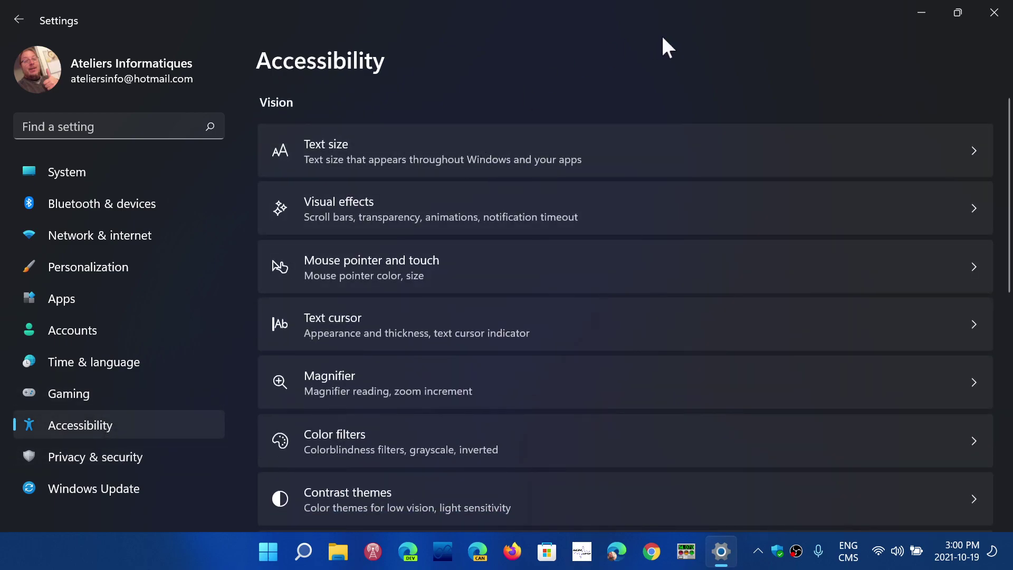
left_click(101, 130)
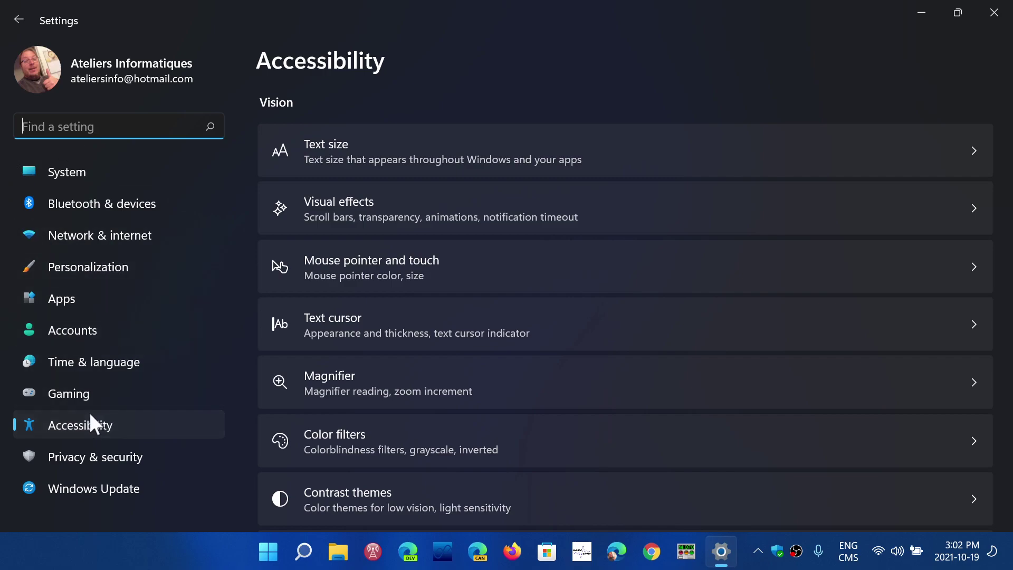
left_click(560, 89)
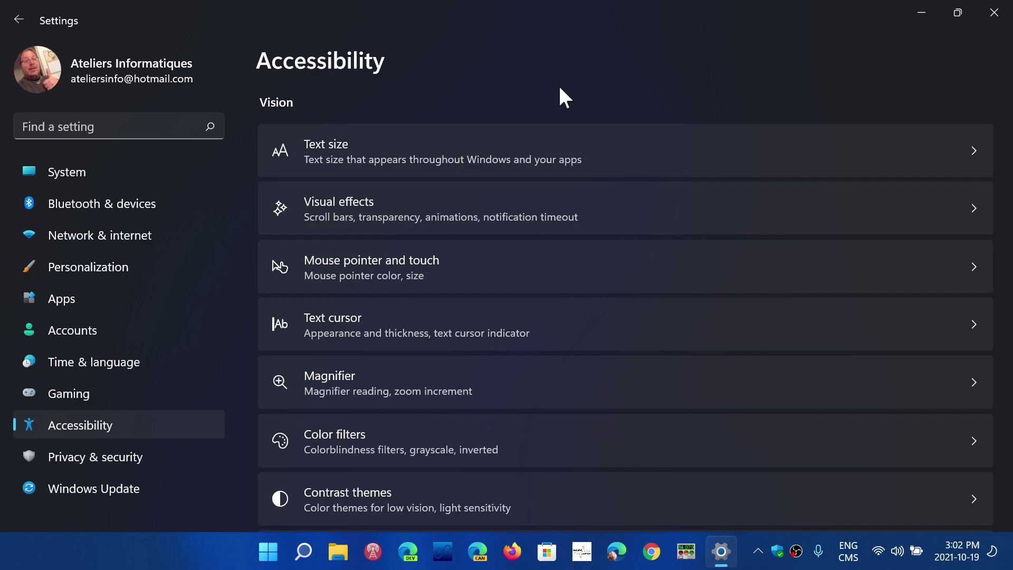
Step: Go to Apps and open Default apps, with file-type defaults and the app list
left_click(149, 297)
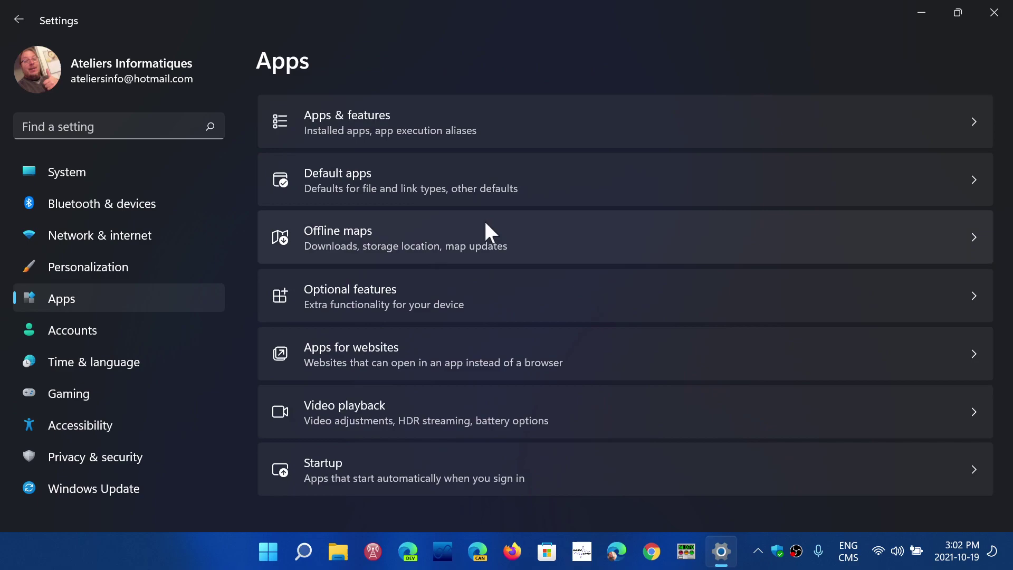
left_click(487, 178)
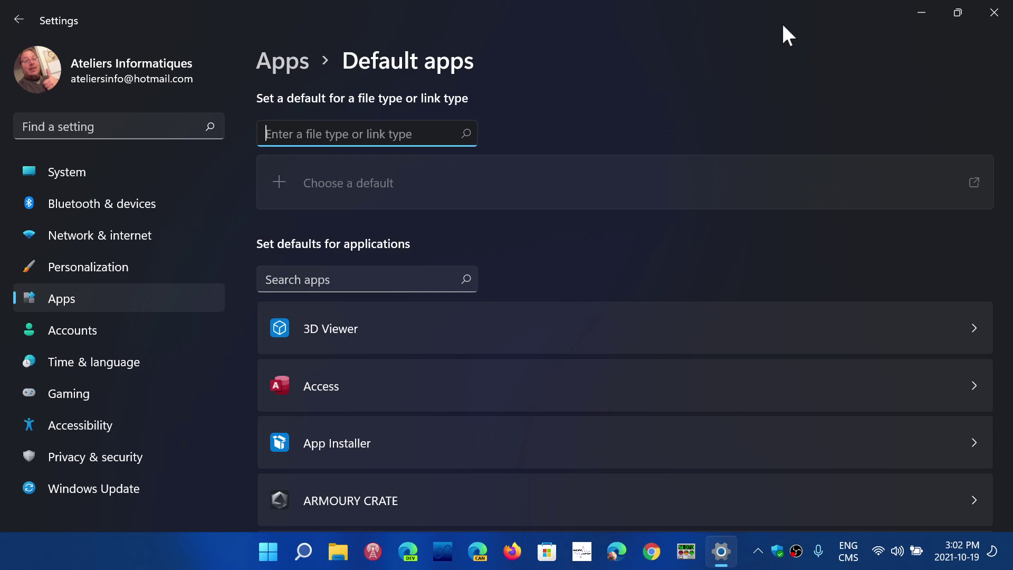
Step: Close the Settings window to reveal the desktop
left_click(995, 12)
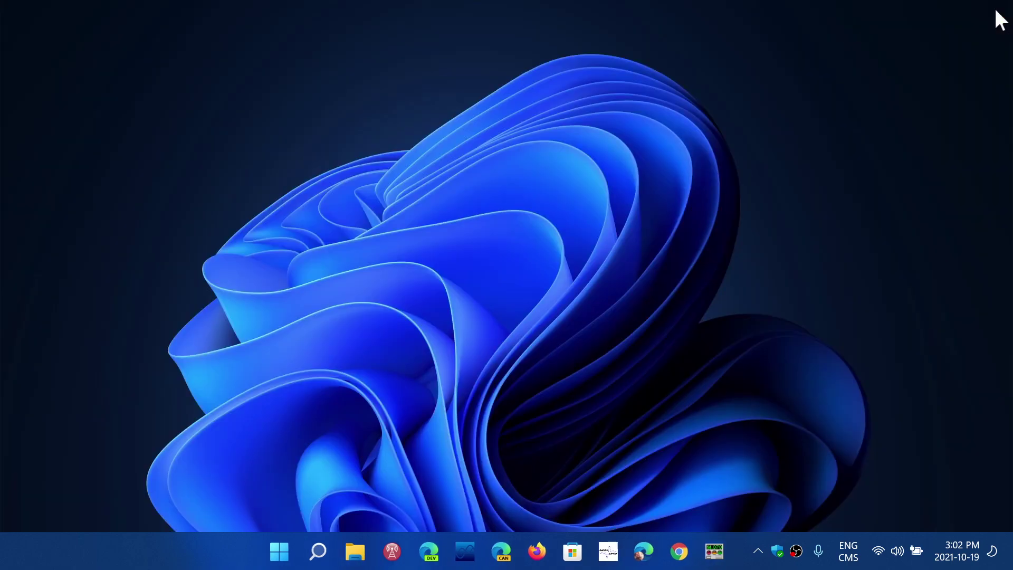